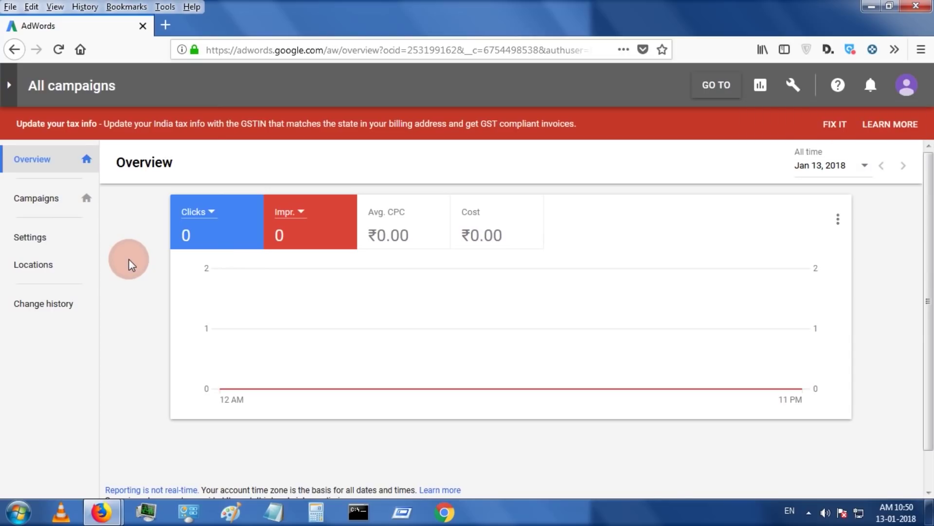
# Go to the account's Campaigns page, which currently lists no campaigns
pyautogui.click(60, 214)
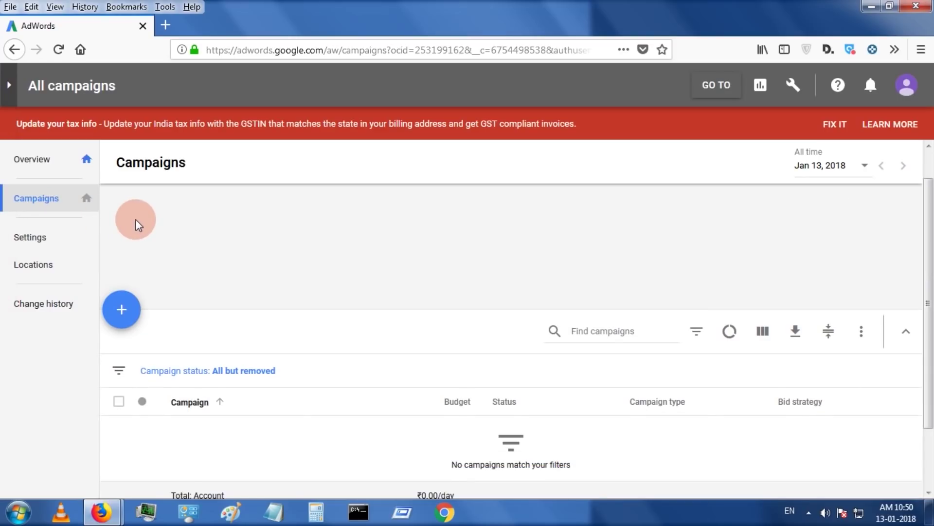
# Create a new Video campaign with the Product and brand consideration goal and Standard consideration subtype
pyautogui.scroll(-1, 137, 223)
pyautogui.click(122, 276)
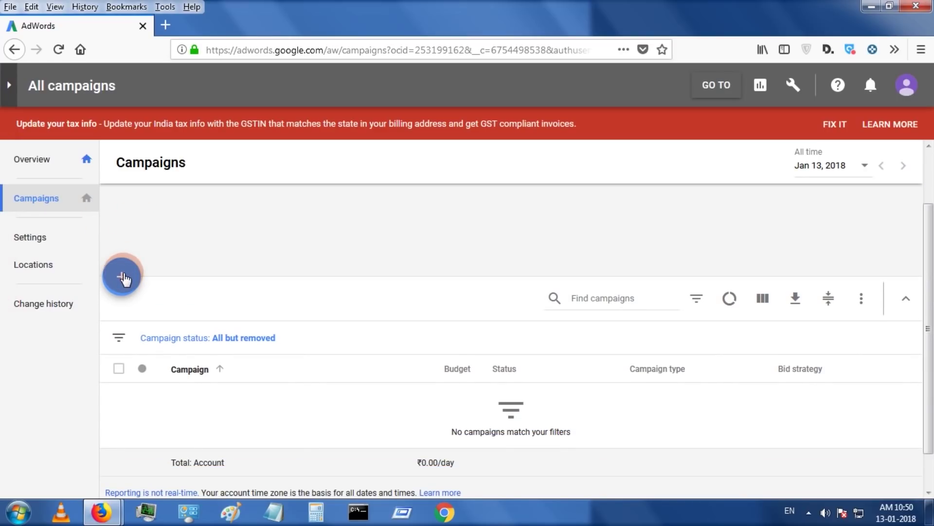
pyautogui.click(138, 321)
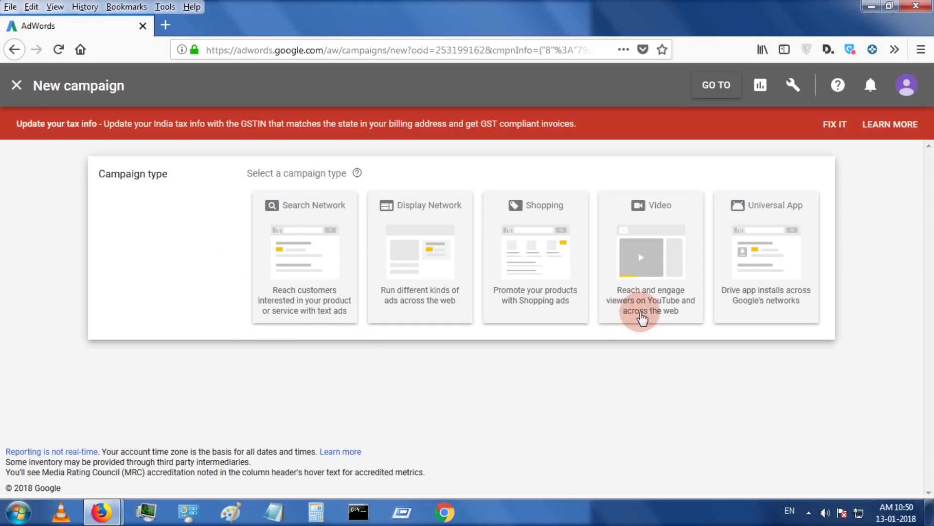
pyautogui.click(651, 268)
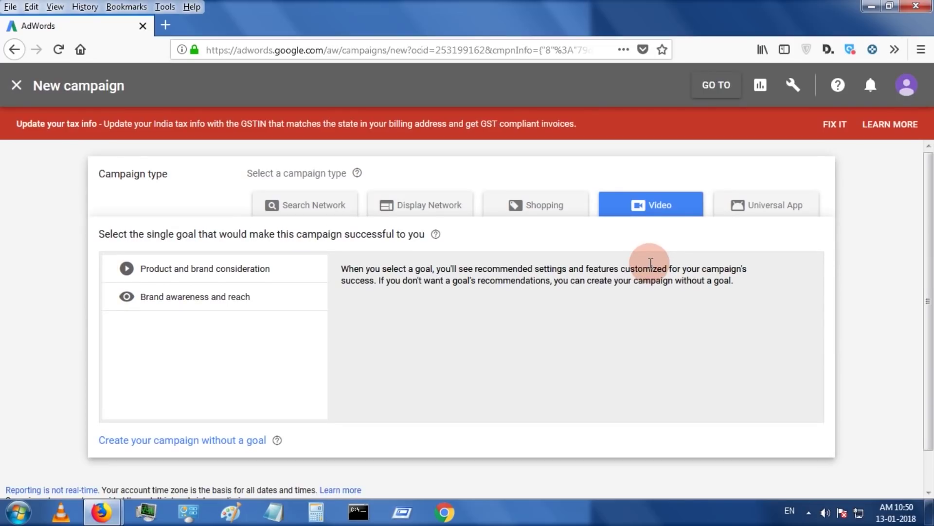
pyautogui.click(224, 274)
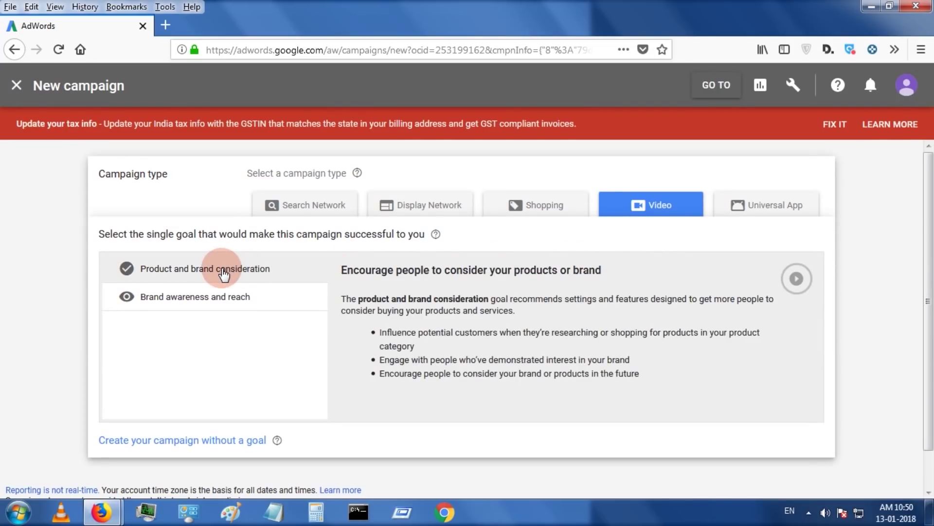
pyautogui.scroll(-3, 407, 271)
pyautogui.scroll(-2, 411, 271)
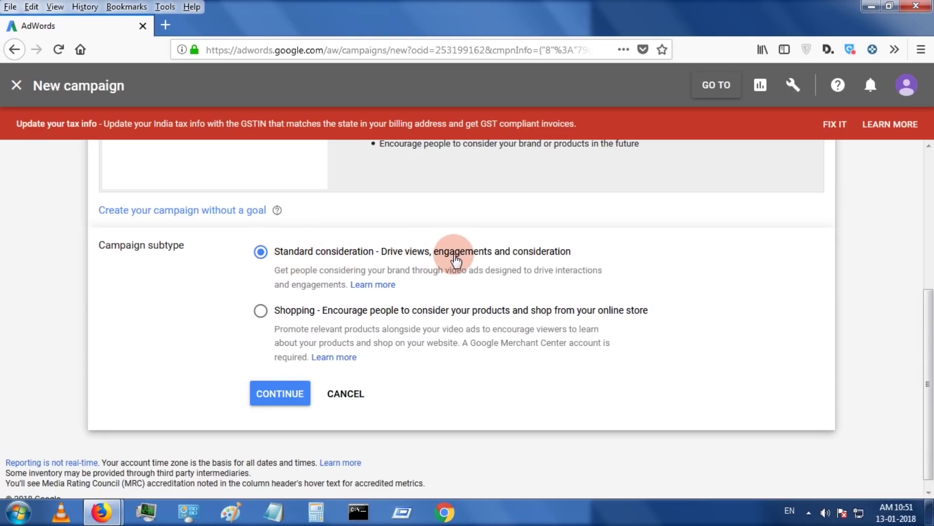
pyautogui.click(280, 393)
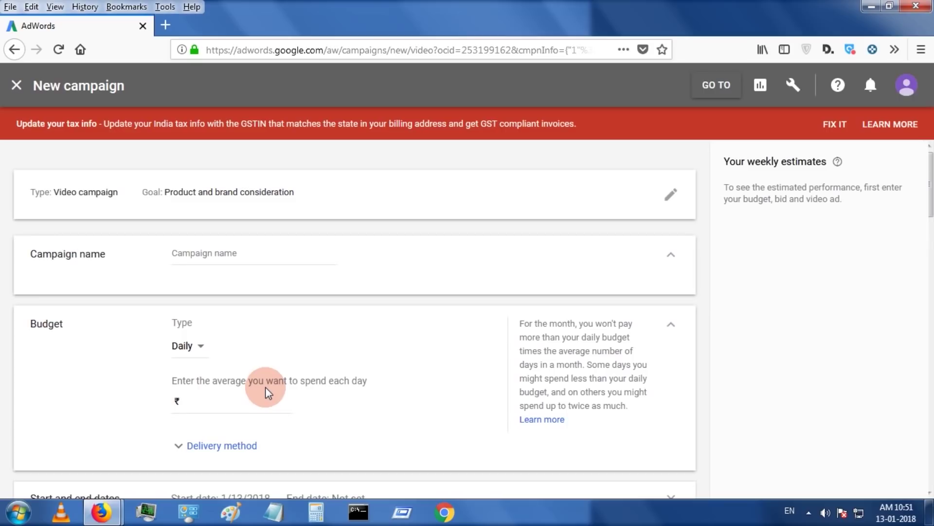
# Name the campaign test1 and give it a daily budget of ₹100
pyautogui.click(209, 250)
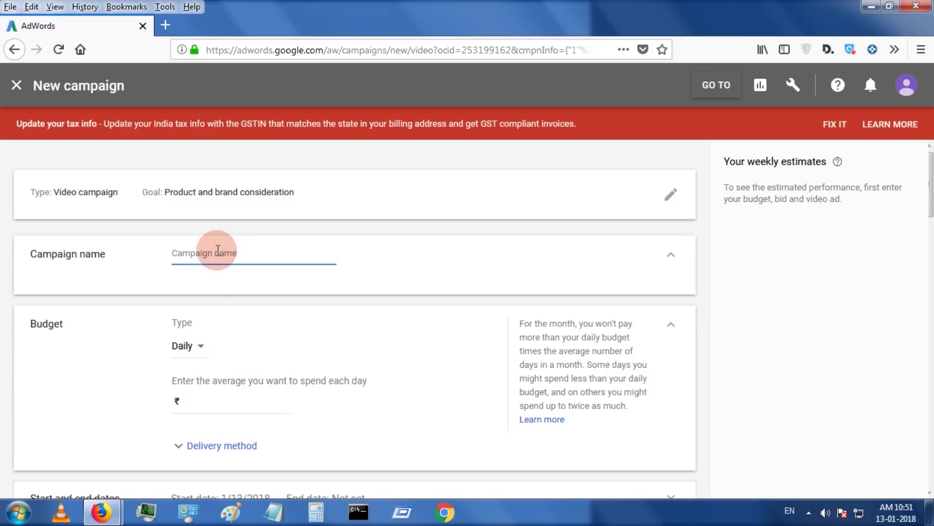
pyautogui.write('test!')
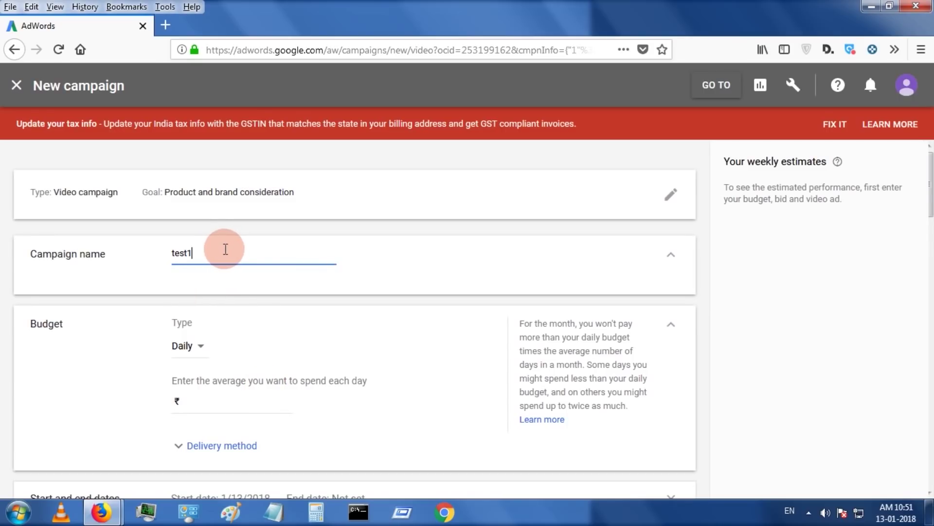
pyautogui.scroll(-2, 286, 278)
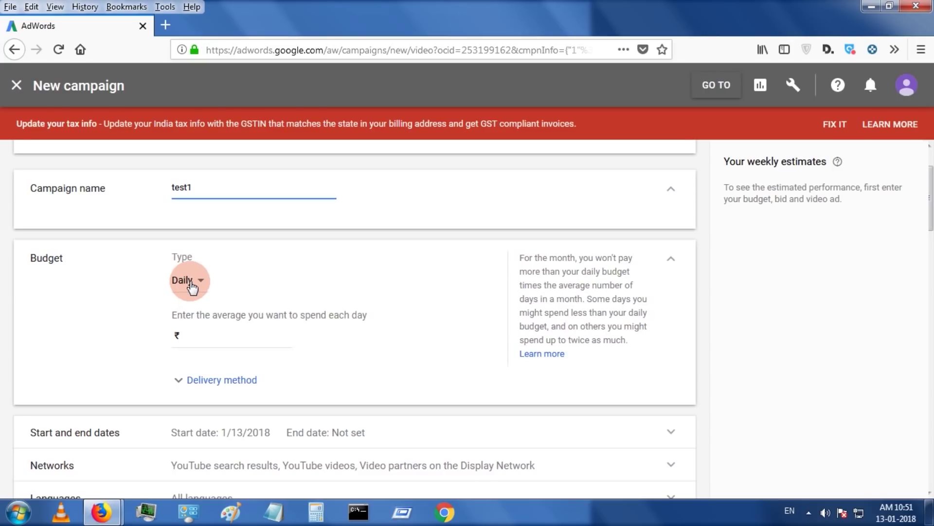
pyautogui.click(193, 287)
pyautogui.click(190, 320)
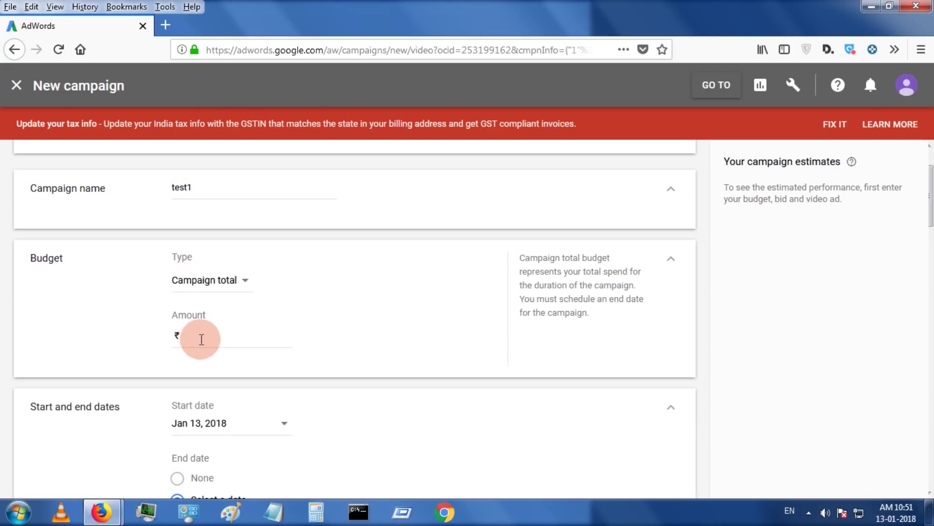
pyautogui.click(223, 288)
pyautogui.click(189, 286)
pyautogui.click(205, 335)
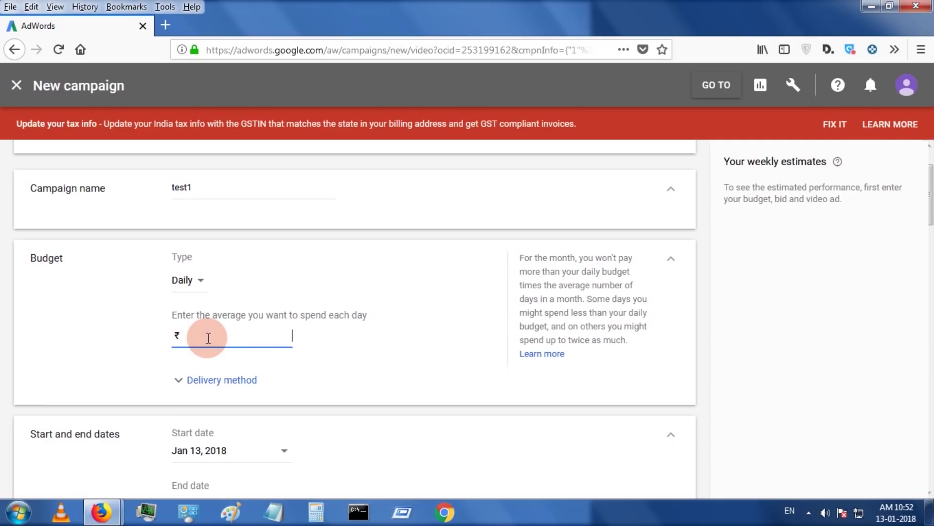
pyautogui.write('100')
# Keep the Standard delivery method and review the networks settings, including YouTube videos
pyautogui.click(184, 377)
pyautogui.scroll(-2, 166, 355)
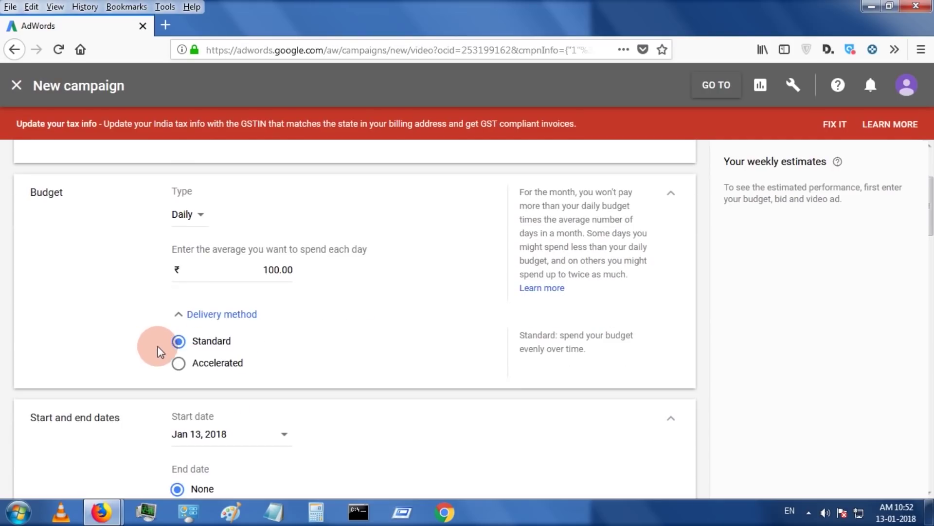
pyautogui.click(179, 363)
pyautogui.click(178, 342)
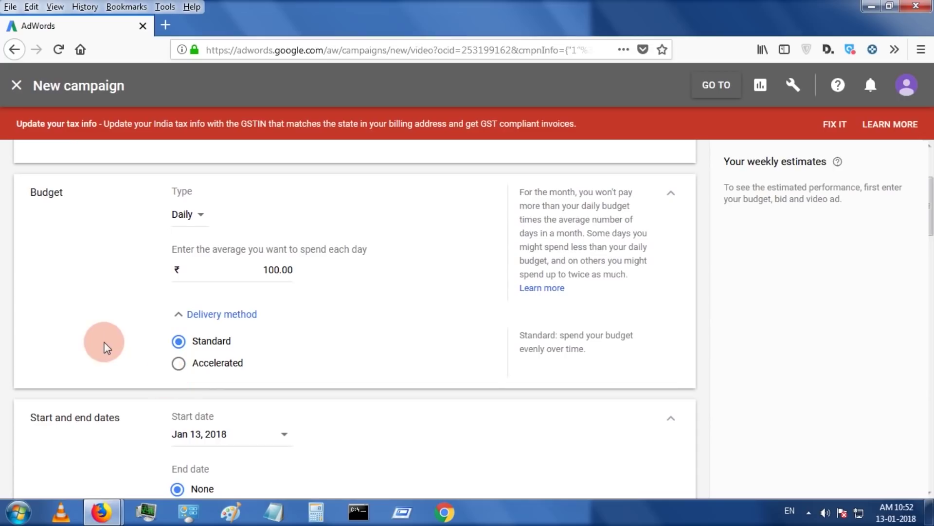
pyautogui.scroll(-3, 110, 306)
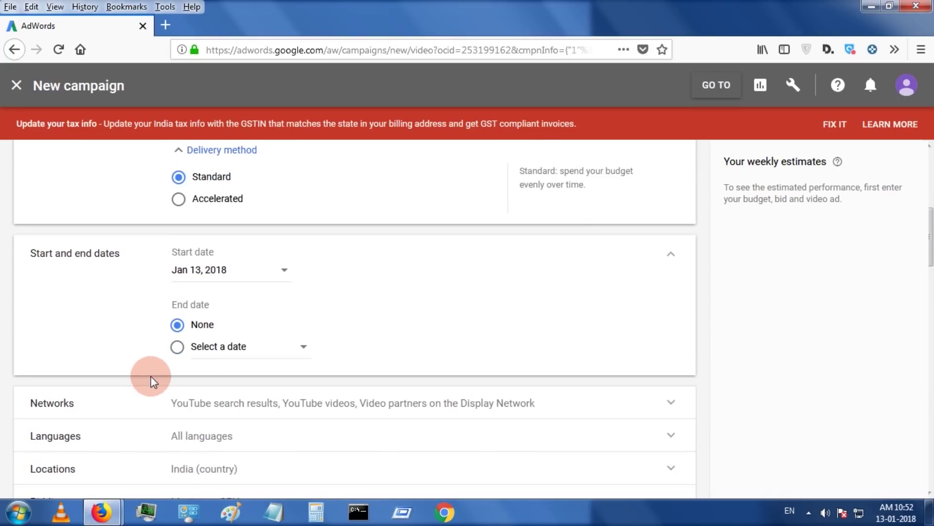
pyautogui.scroll(-1, 156, 370)
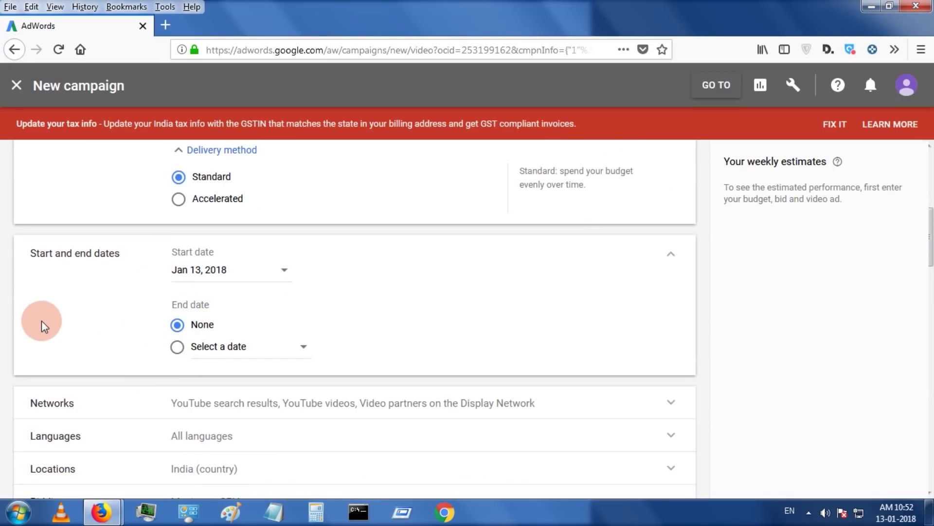
pyautogui.scroll(-2, 63, 321)
pyautogui.scroll(-1, 88, 311)
pyautogui.scroll(-1, 90, 302)
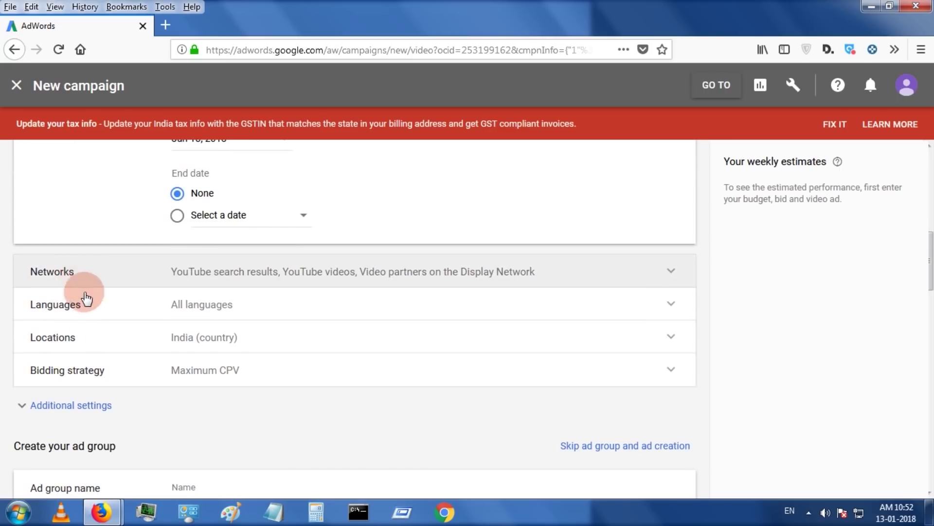
pyautogui.click(185, 282)
# Set the campaign's target language to English
pyautogui.scroll(-3, 79, 338)
pyautogui.scroll(-2, 83, 330)
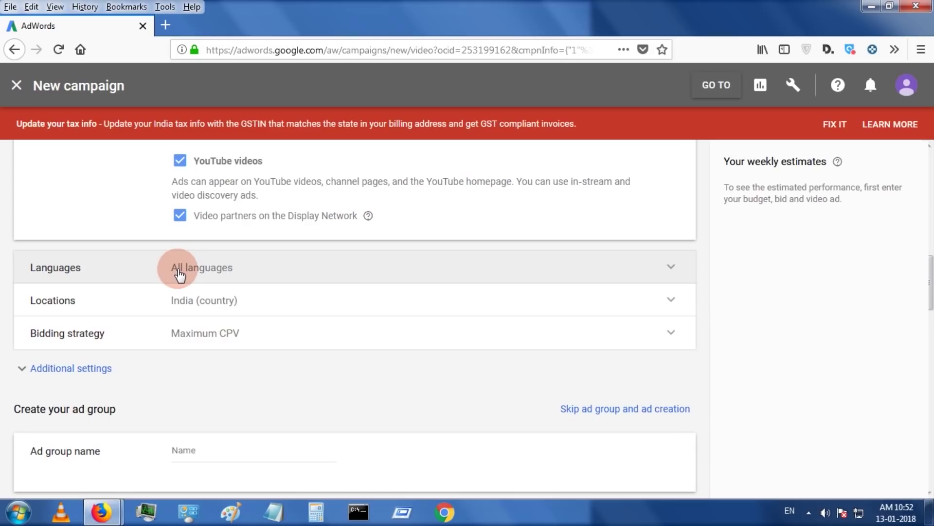
pyautogui.click(179, 274)
pyautogui.click(263, 325)
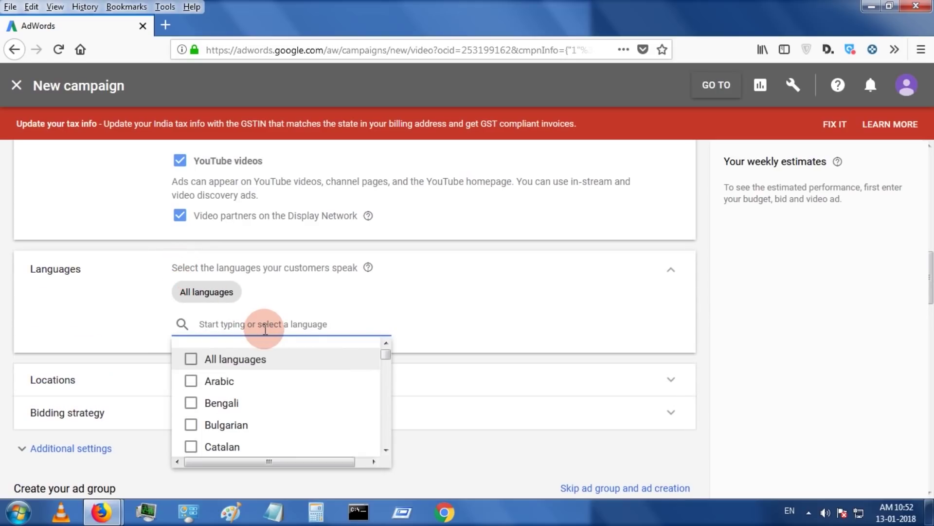
pyautogui.write('eng')
pyautogui.click(192, 359)
# Target the United Kingdom, United States and New York state as locations
pyautogui.click(100, 309)
pyautogui.click(171, 379)
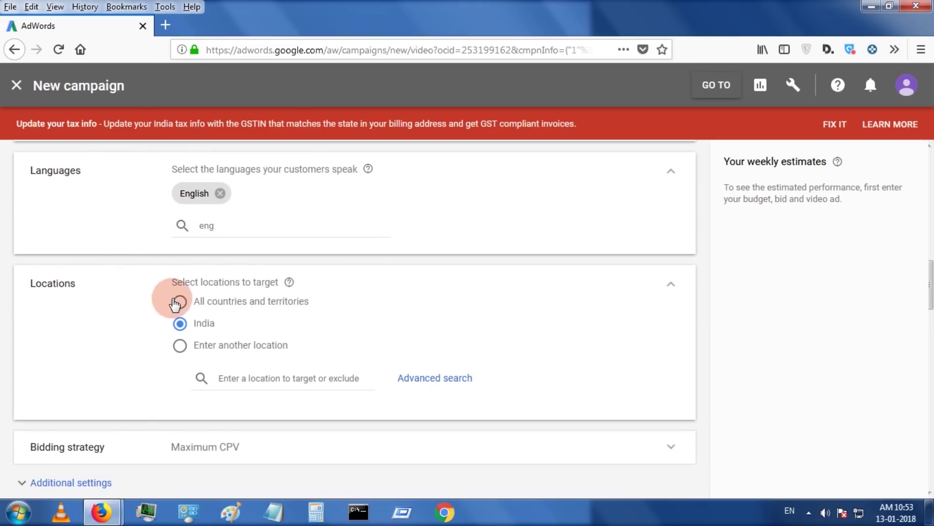
pyautogui.click(265, 347)
pyautogui.write('uk')
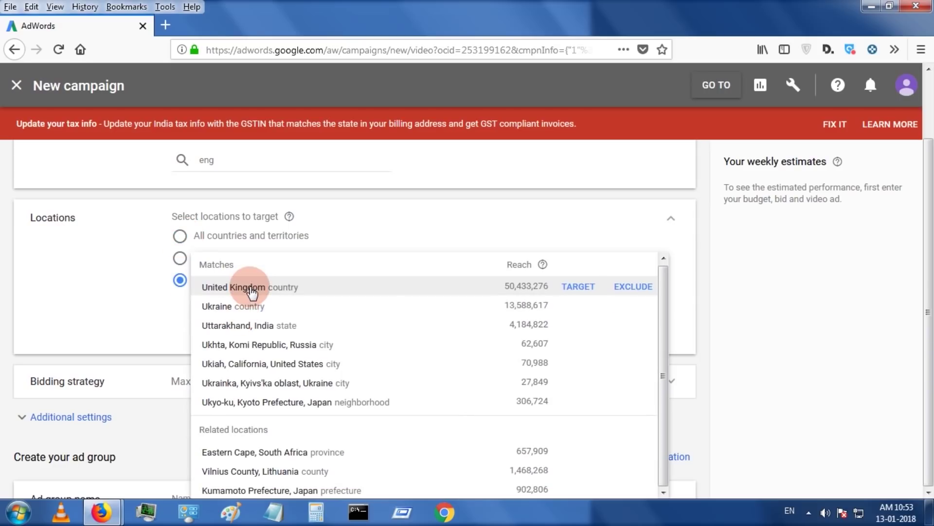
pyautogui.click(252, 291)
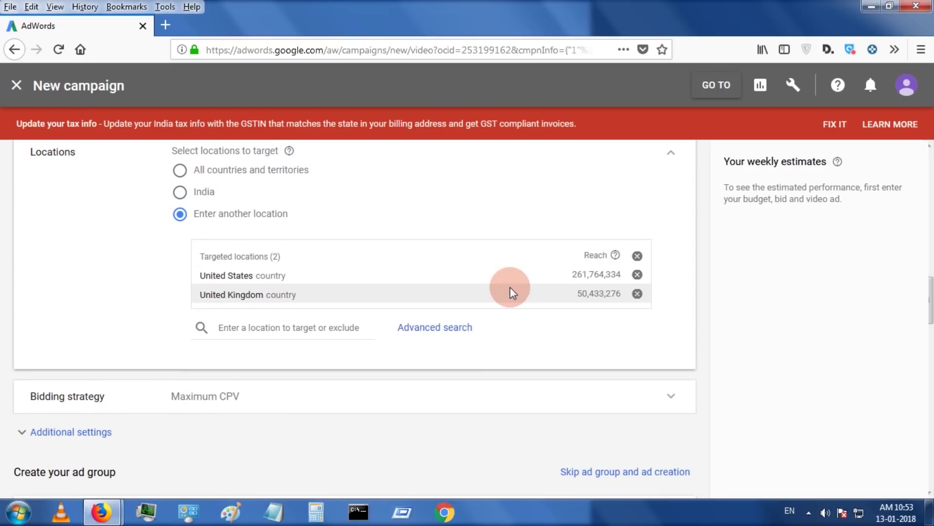
pyautogui.click(309, 327)
pyautogui.write('eur')
pyautogui.click(45, 323)
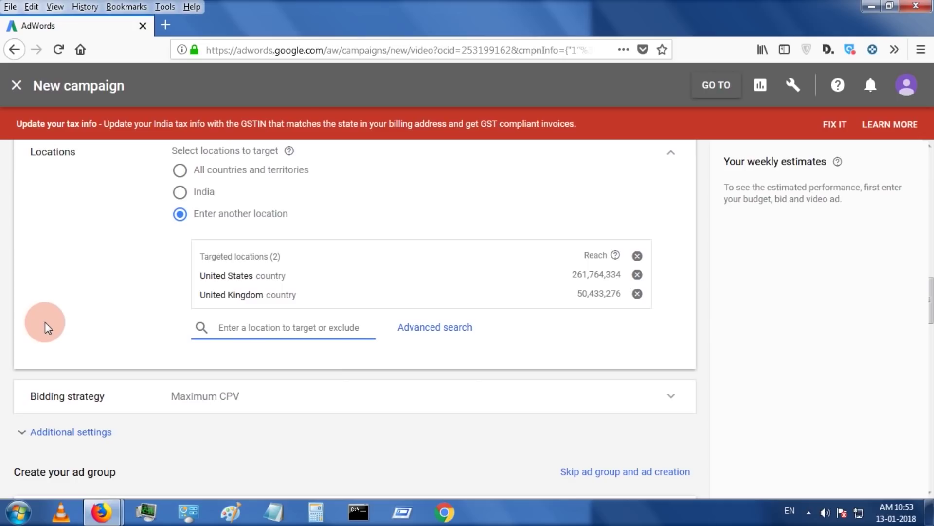
pyautogui.write('newyou')
pyautogui.press('BackSpace')
pyautogui.press('BackSpace')
pyautogui.write('or')
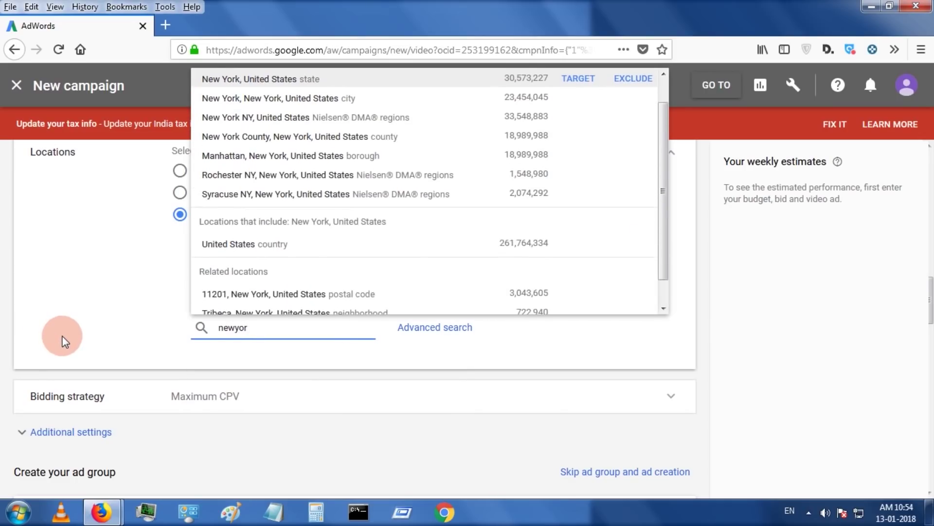
pyautogui.press('Return')
# Set the bidding strategy to Maximum CPV
pyautogui.scroll(-2, 187, 354)
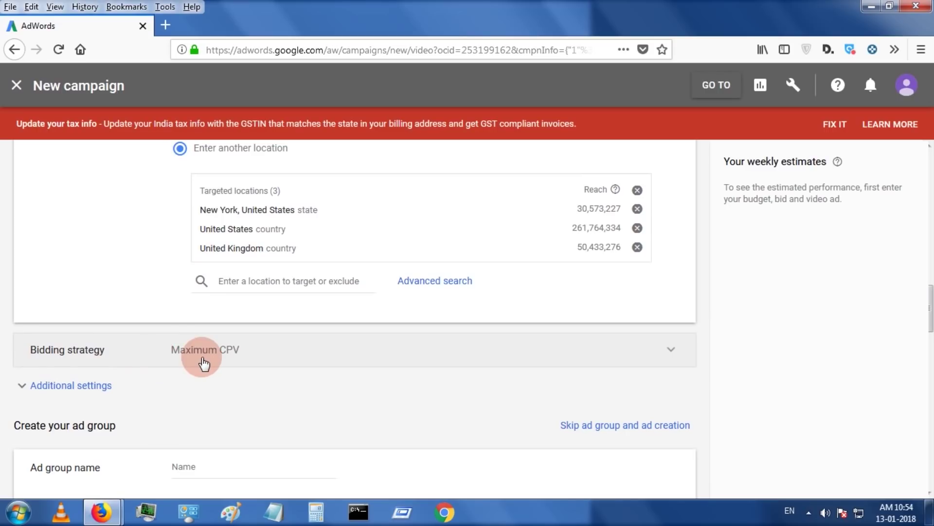
pyautogui.click(201, 363)
pyautogui.scroll(-2, 146, 353)
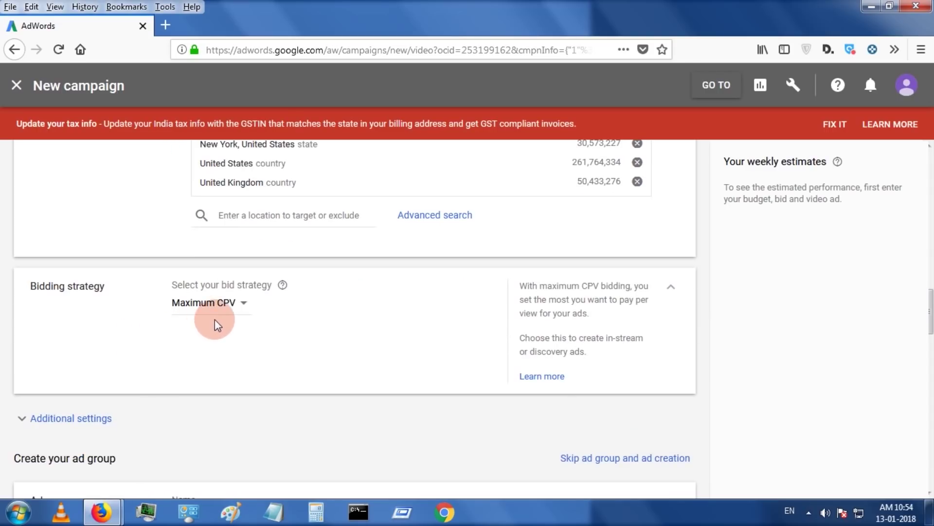
pyautogui.click(230, 307)
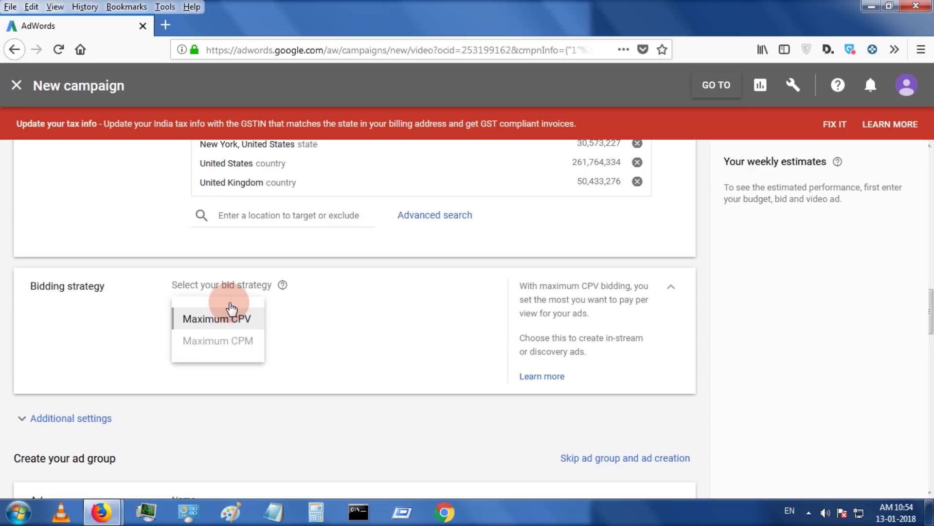
pyautogui.click(232, 319)
# Rename the ad group to 1st_test
pyautogui.scroll(-5, 190, 331)
pyautogui.click(202, 302)
pyautogui.write('1sttest')
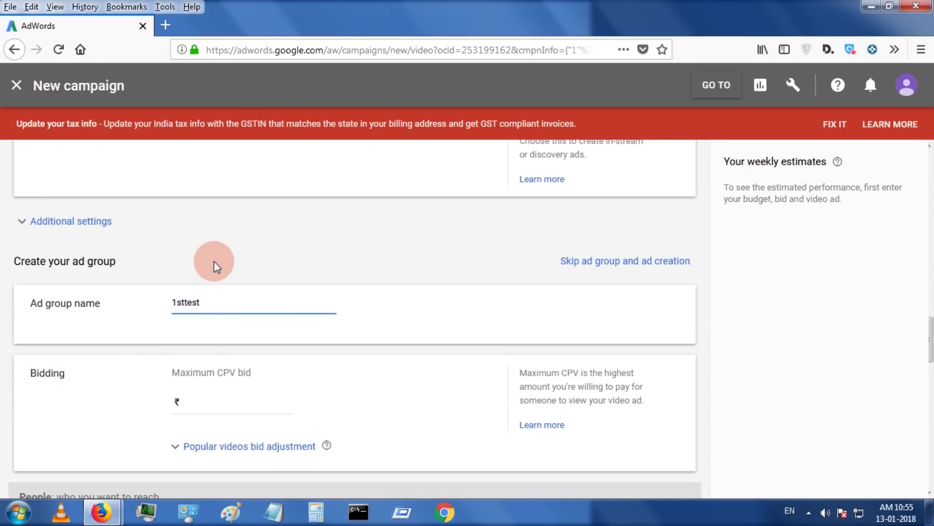
pyautogui.doubleClick(185, 301)
pyautogui.write('1st')
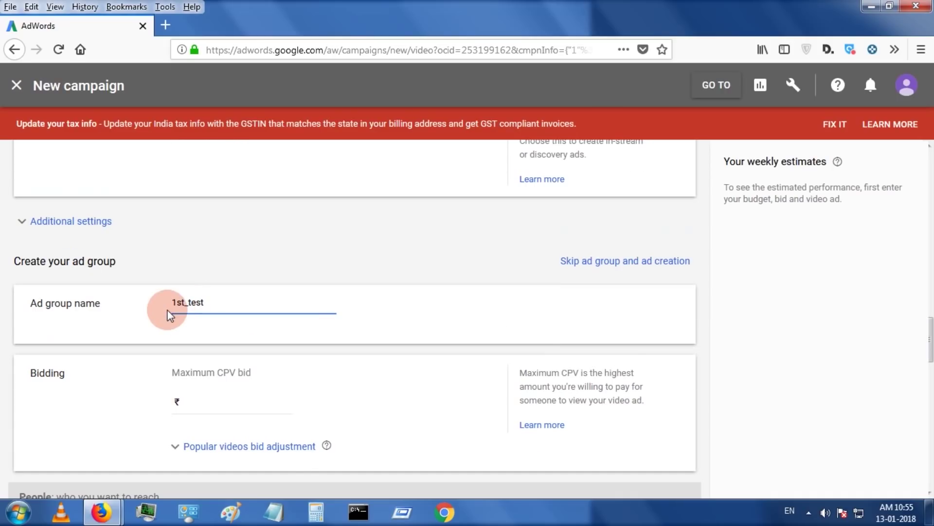
# Set the ad group's maximum CPV bid to ₹0.20
pyautogui.scroll(-2, 168, 312)
pyautogui.click(195, 338)
pyautogui.write('0.2')
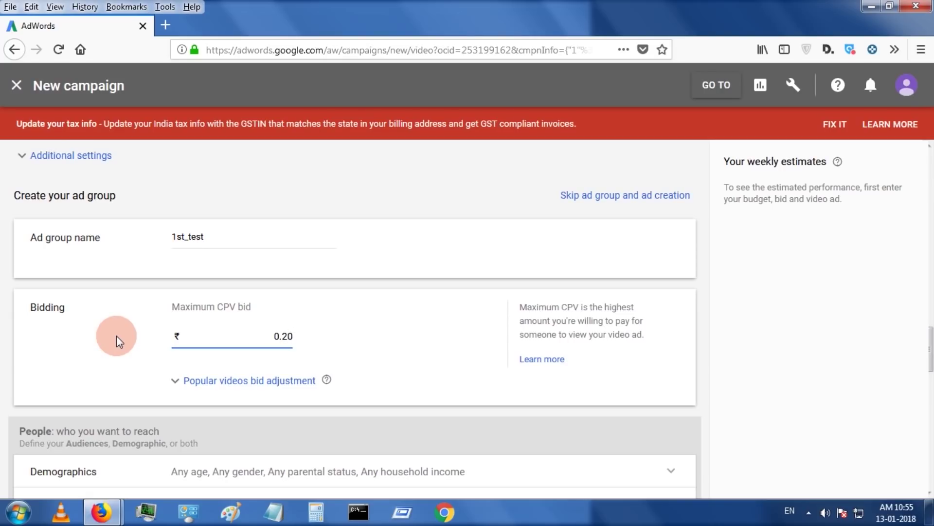
pyautogui.press('Tab')
pyautogui.press('Return')
pyautogui.scroll(-2, 74, 357)
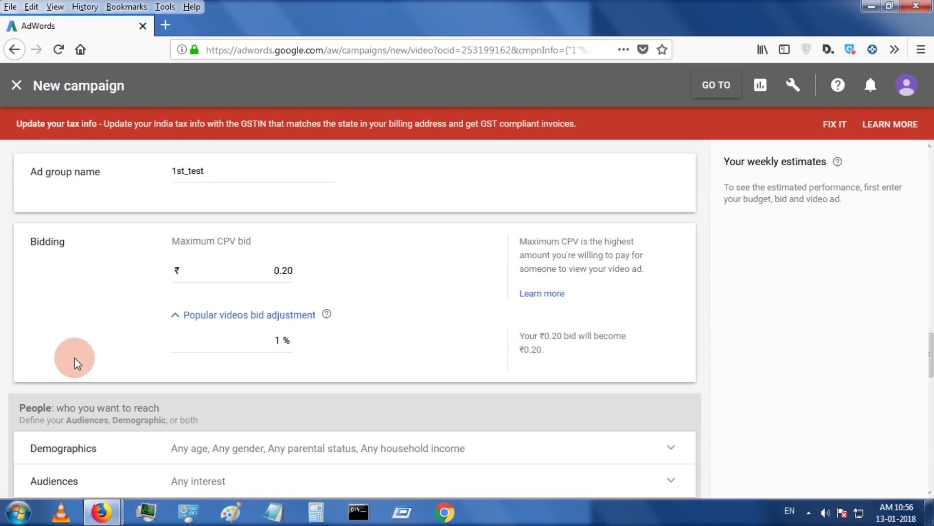
pyautogui.scroll(-2, 75, 358)
pyautogui.scroll(-2, 156, 309)
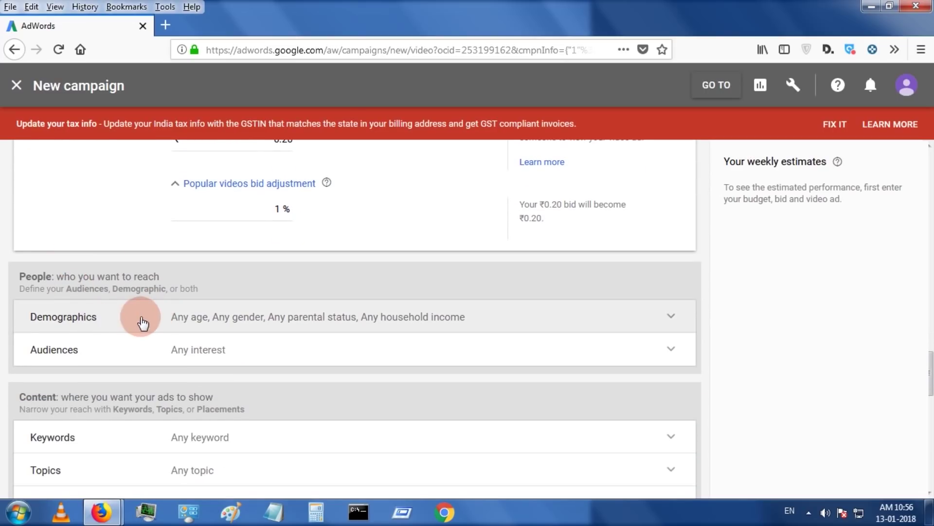
pyautogui.click(204, 318)
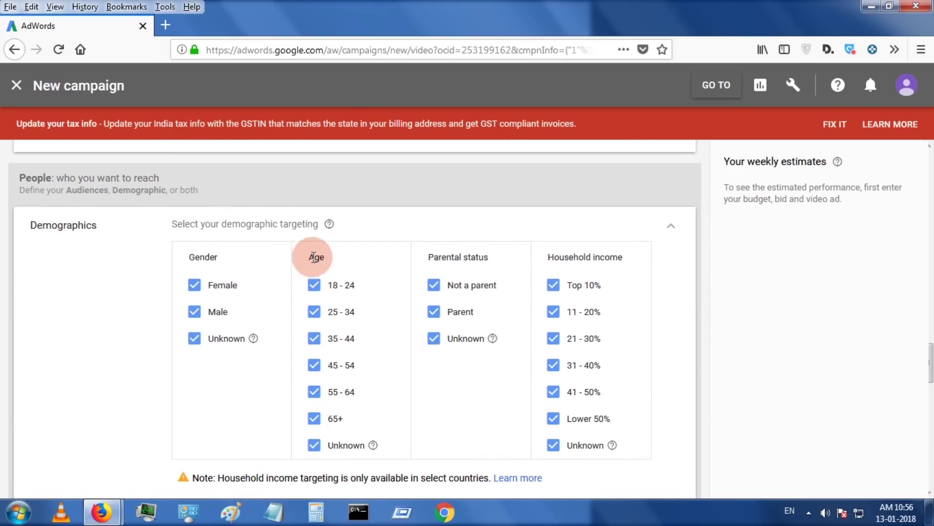
pyautogui.click(558, 234)
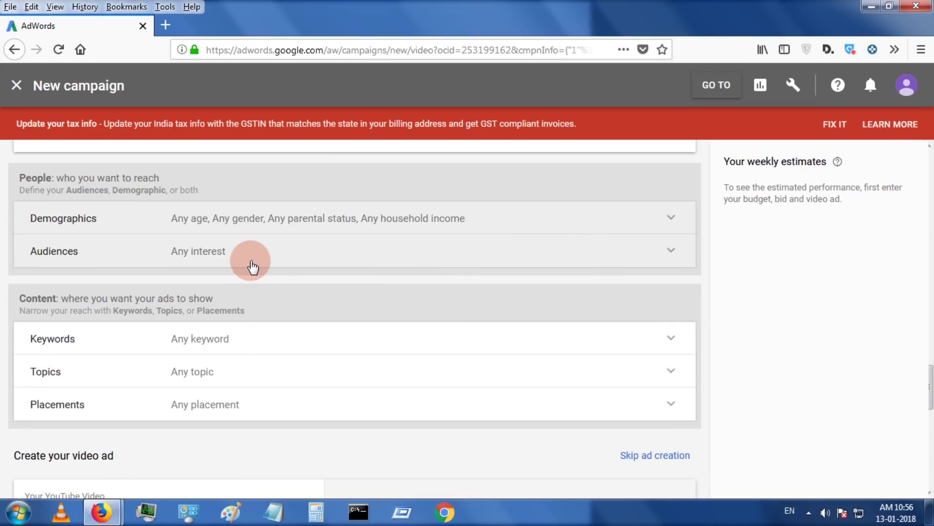
pyautogui.click(246, 256)
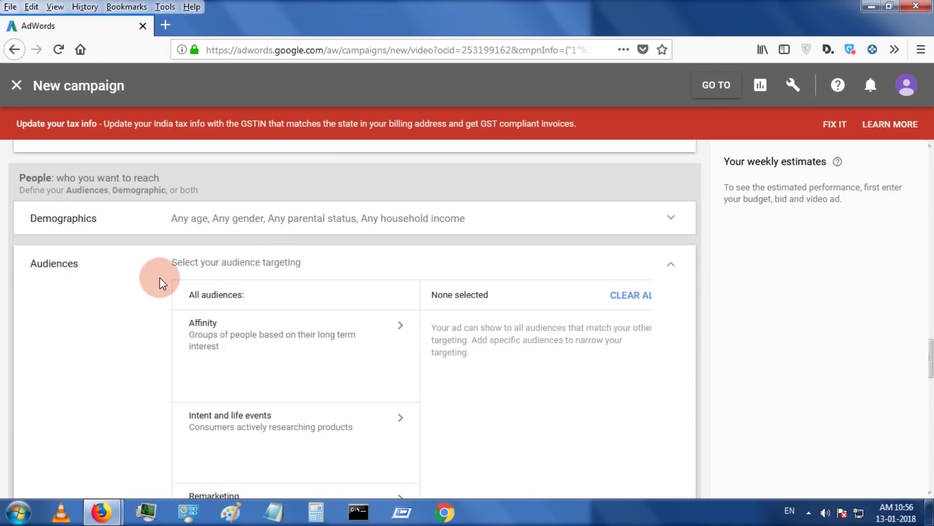
pyautogui.scroll(-2, 161, 281)
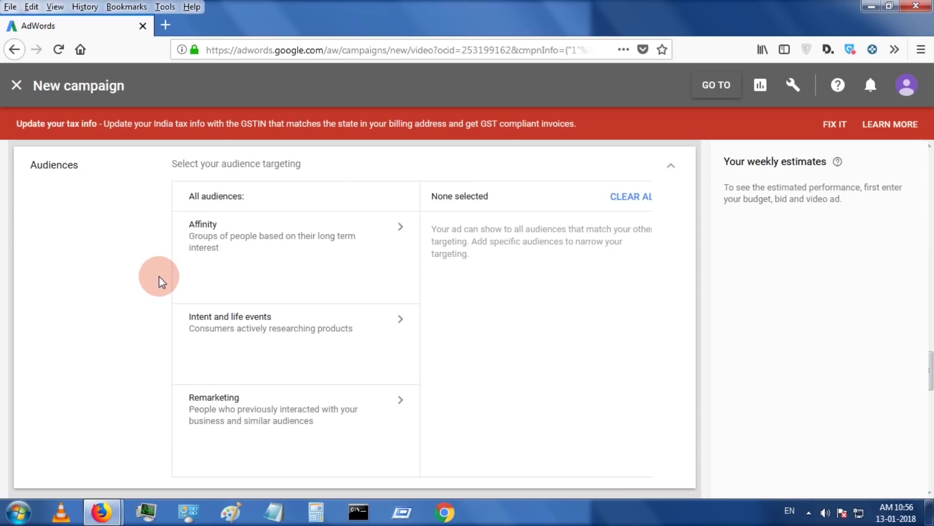
pyautogui.click(162, 282)
pyautogui.scroll(-4, 208, 317)
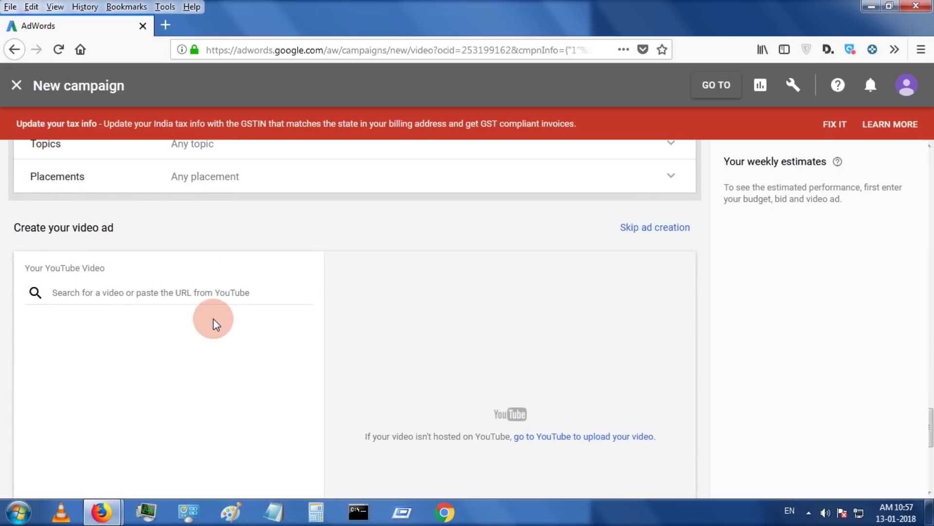
# Copy the Tech Tuto channel URL into the video search and choose HOW TO RECORD YOUR PHONE SCREEN
pyautogui.click(185, 297)
pyautogui.click(168, 25)
pyautogui.write('te')
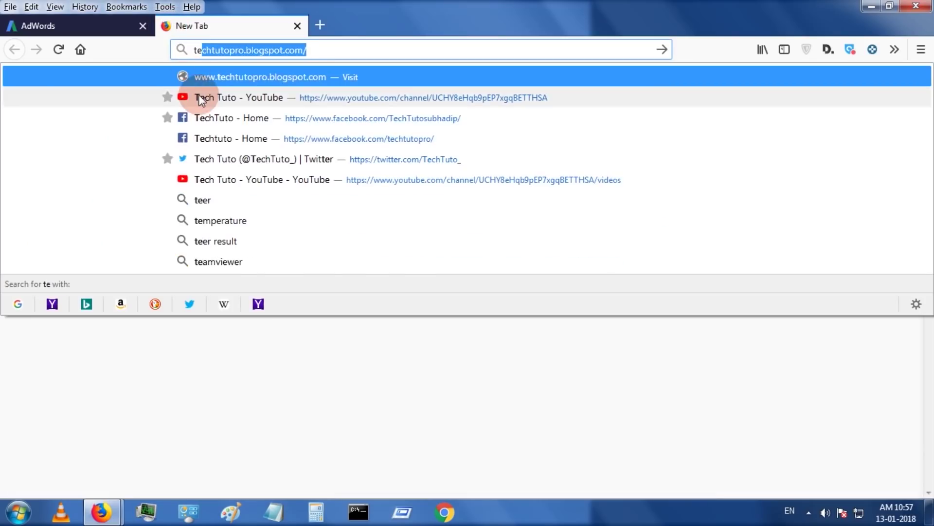
pyautogui.click(199, 94)
pyautogui.click(294, 50)
pyautogui.rightClick(294, 58)
pyautogui.click(327, 99)
pyautogui.click(297, 26)
pyautogui.scroll(-1, 111, 258)
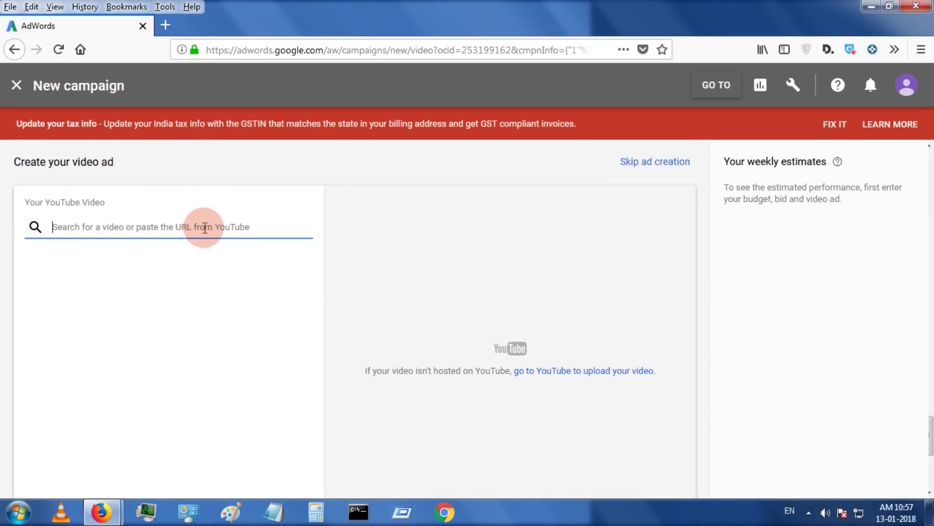
pyautogui.rightClick(144, 231)
pyautogui.click(168, 289)
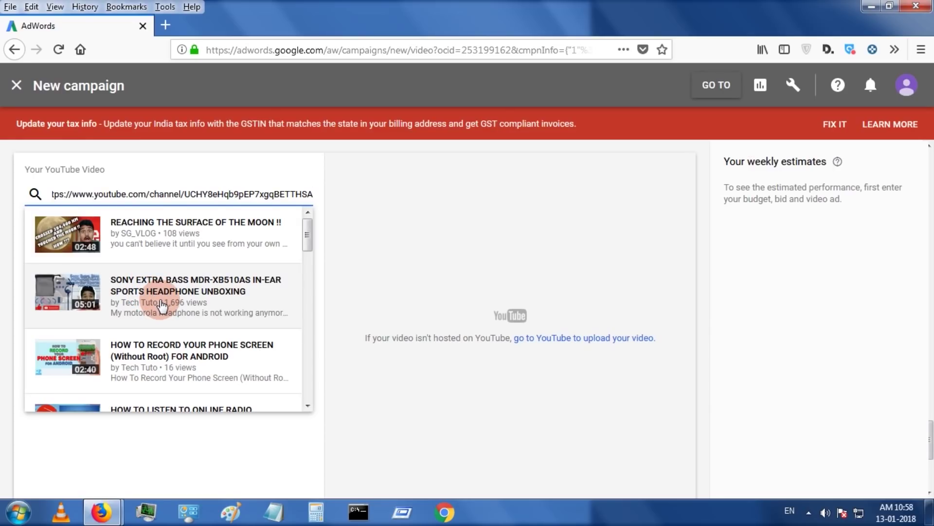
pyautogui.click(146, 358)
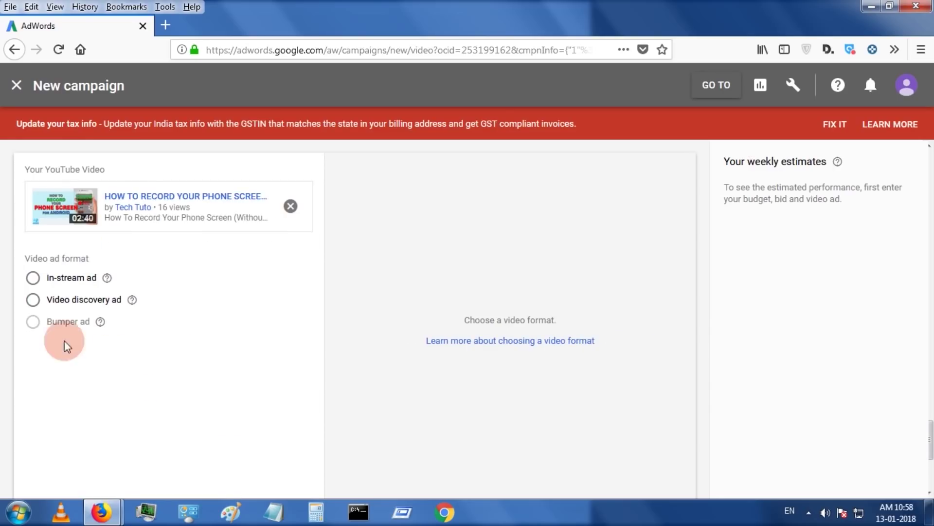
# Make it an in-stream ad with the channel address as the final URL
pyautogui.click(33, 278)
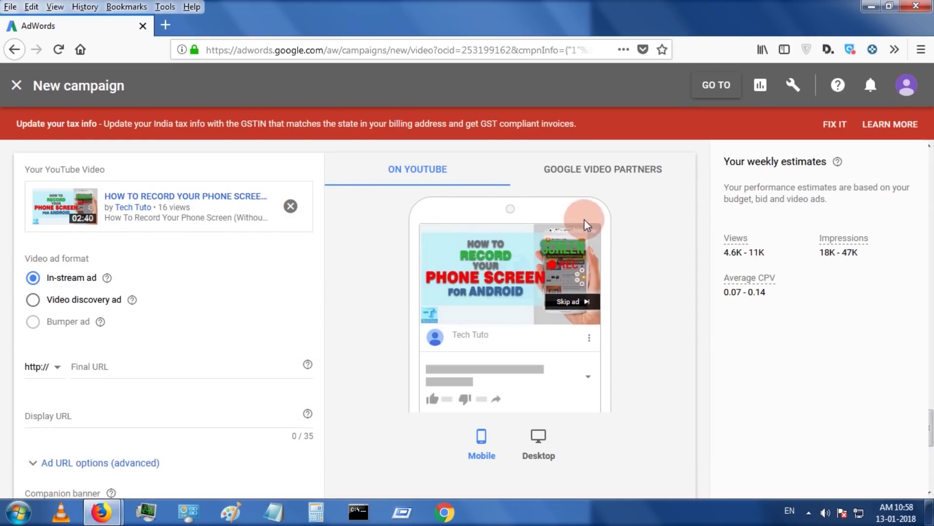
pyautogui.click(540, 441)
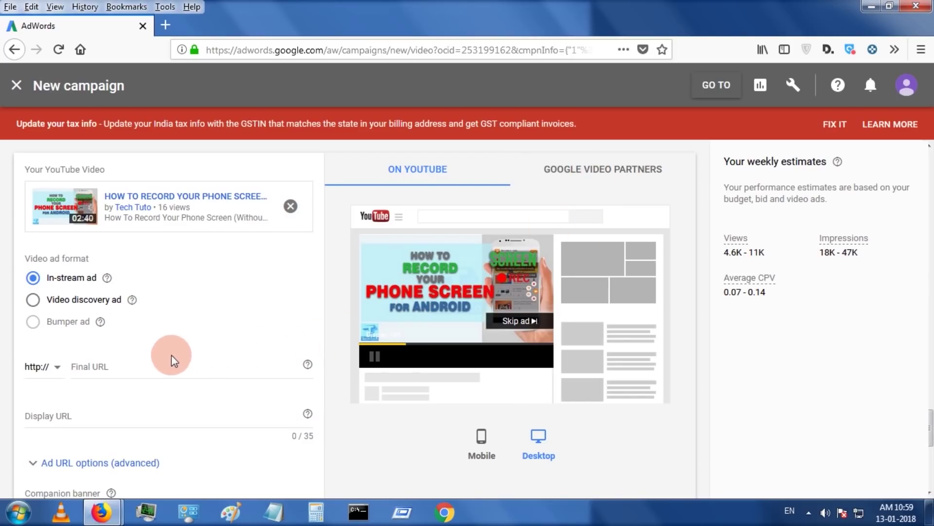
pyautogui.rightClick(119, 367)
pyautogui.click(156, 264)
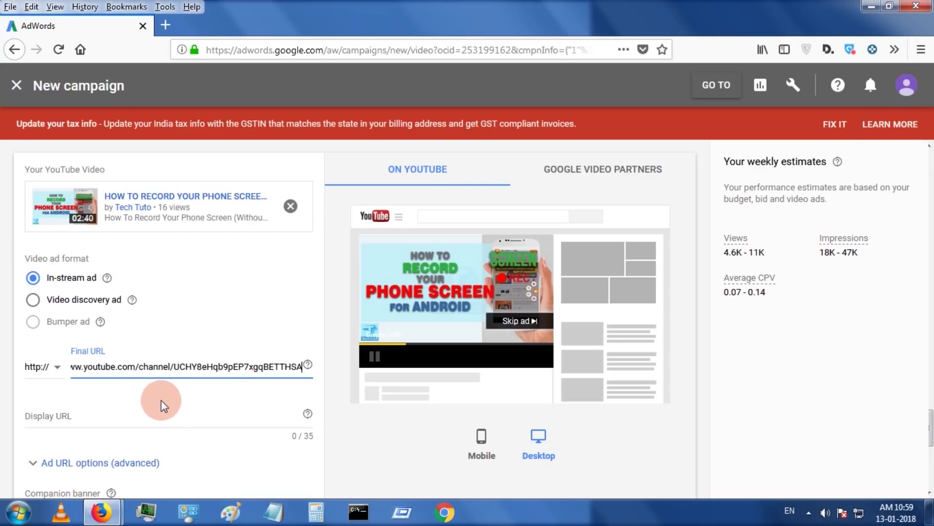
pyautogui.click(111, 422)
pyautogui.write('https://www.youtube.com/channel/UCHY8eHqb9pEP7xgqBETTHSA')
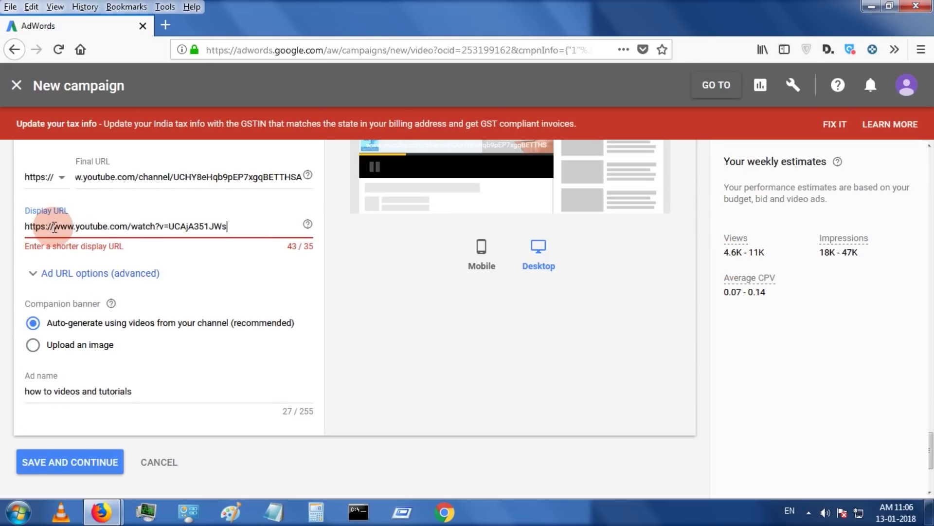
pyautogui.moveTo(53, 226); pyautogui.dragTo(2, 227)
pyautogui.press('BackSpace')
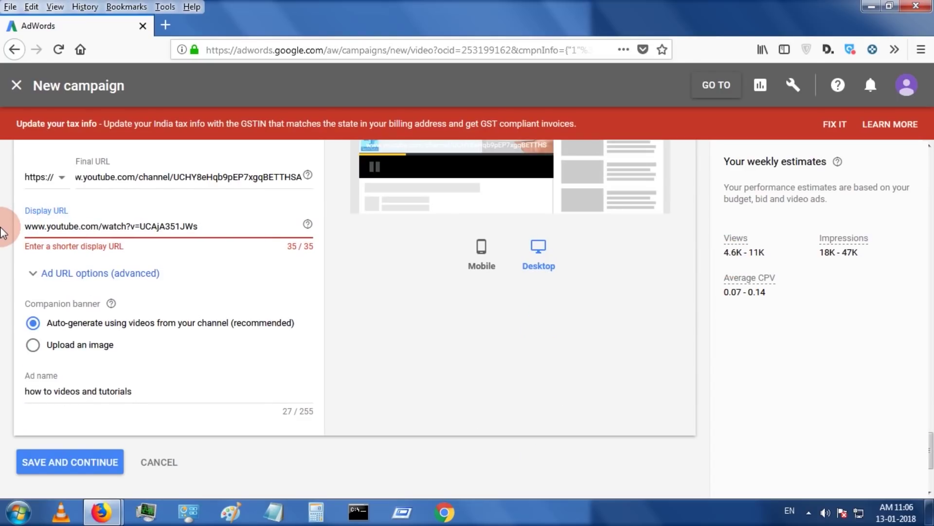
pyautogui.scroll(3, 341, 341)
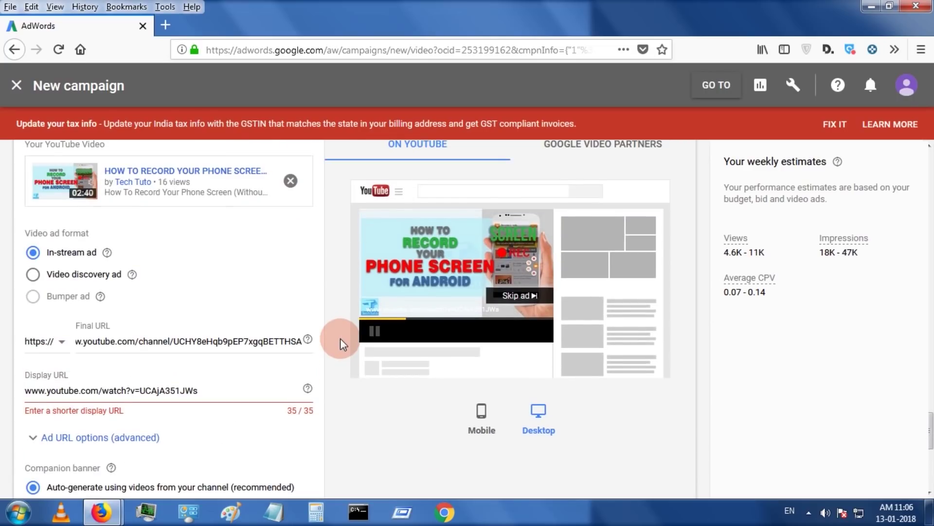
pyautogui.scroll(-1, 340, 343)
pyautogui.click(218, 323)
pyautogui.scroll(2, 218, 329)
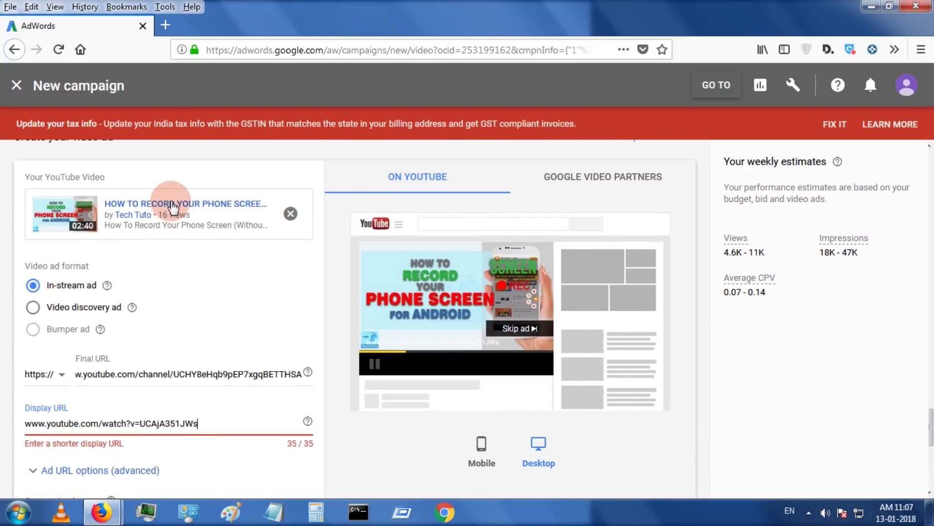
pyautogui.scroll(-1, 130, 390)
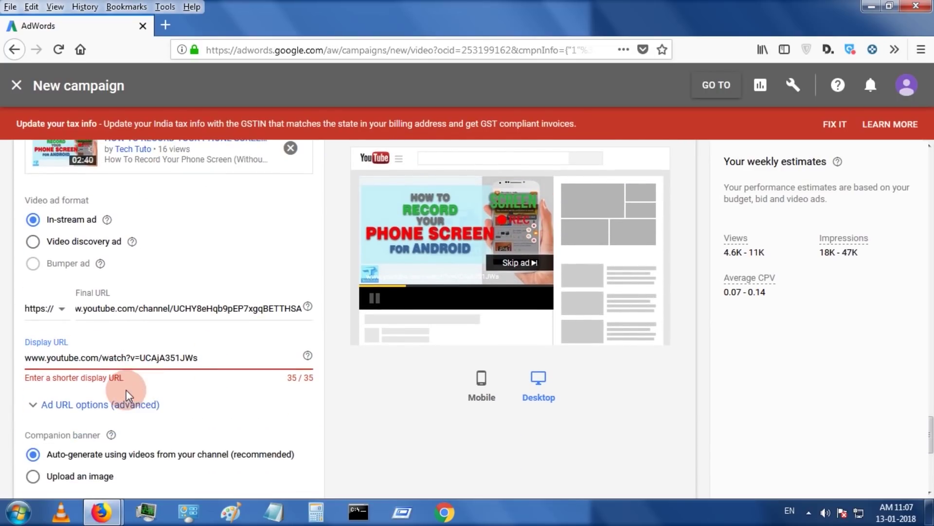
pyautogui.scroll(-3, 211, 359)
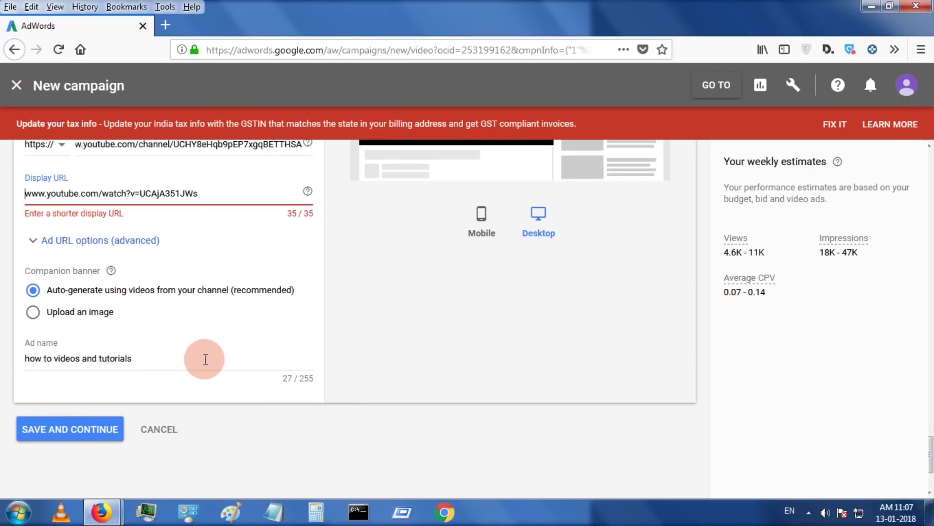
pyautogui.click(157, 365)
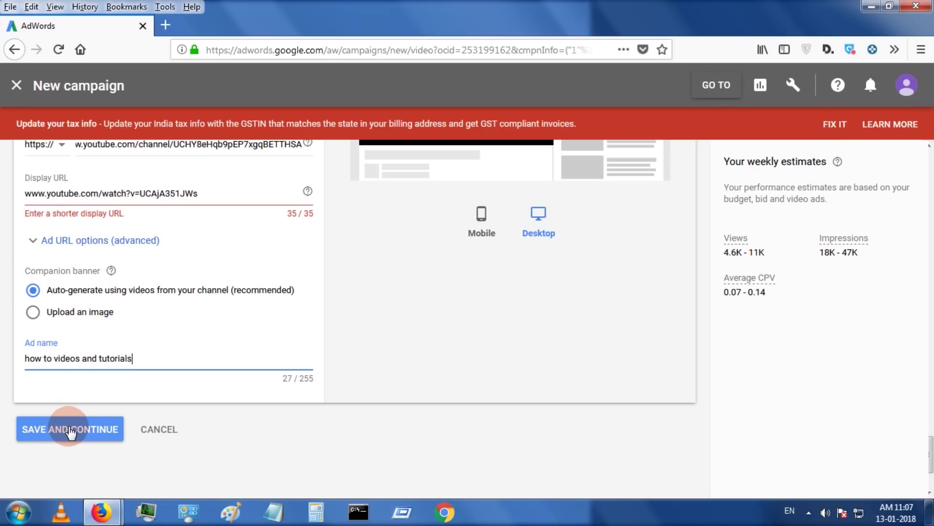
pyautogui.click(70, 430)
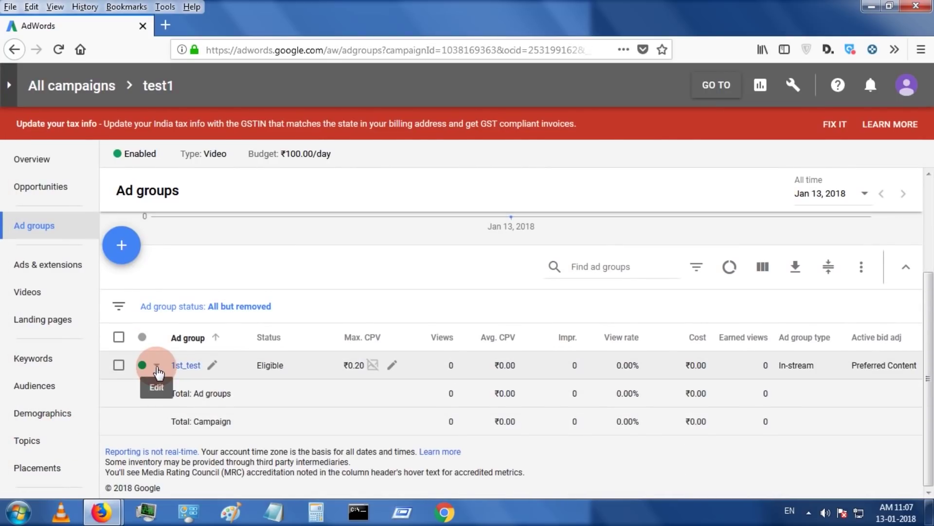
# Select the 1st_test ad group and pause it via the bulk Edit menu
pyautogui.click(157, 366)
pyautogui.click(119, 365)
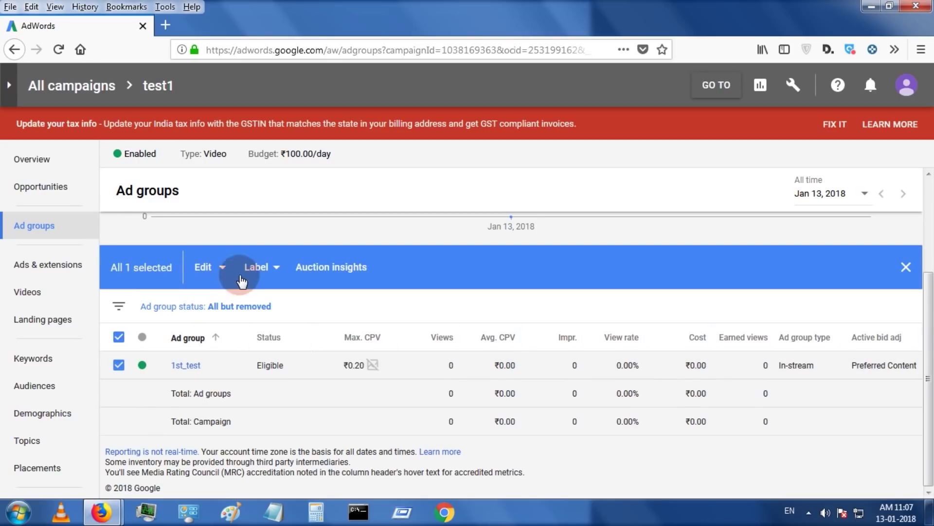
pyautogui.click(209, 269)
pyautogui.click(184, 322)
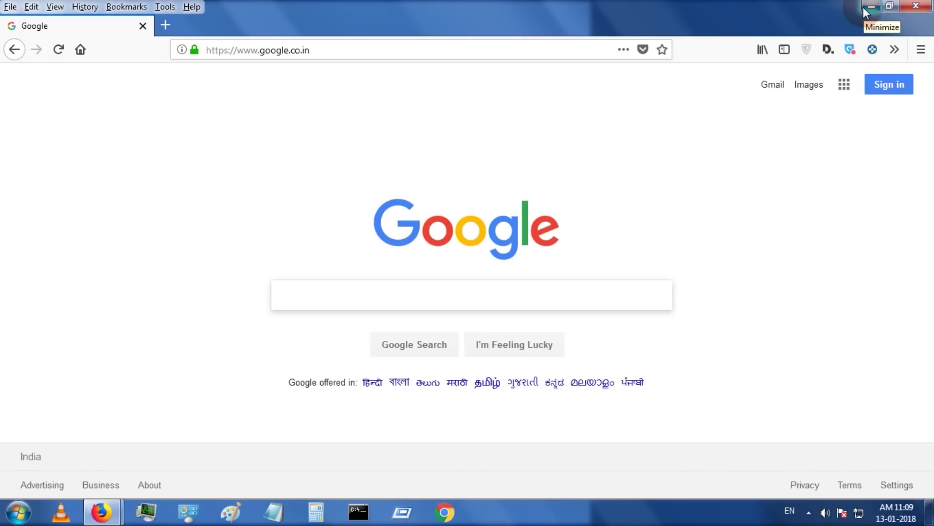
# Minimise Firefox and open the shortcut menu on an empty desktop area
pyautogui.click(869, 6)
pyautogui.rightClick(434, 132)
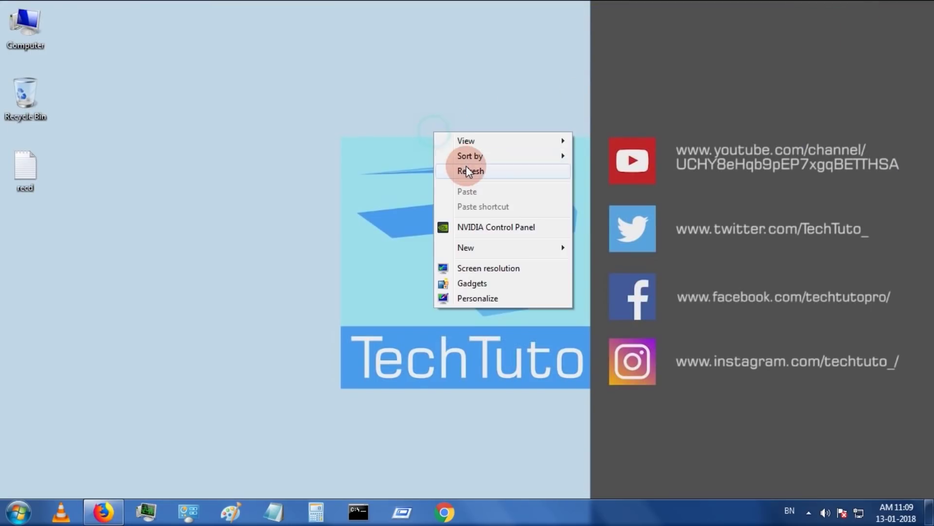